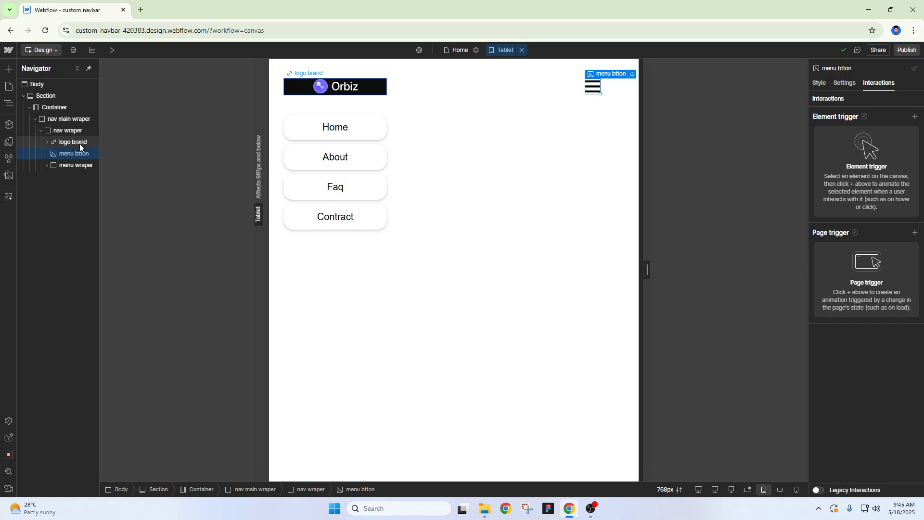
Expand logo brand and menu wraper, and give menu btton a Mouse click (tap) trigger whose first click starts an animation
left_click(47, 142)
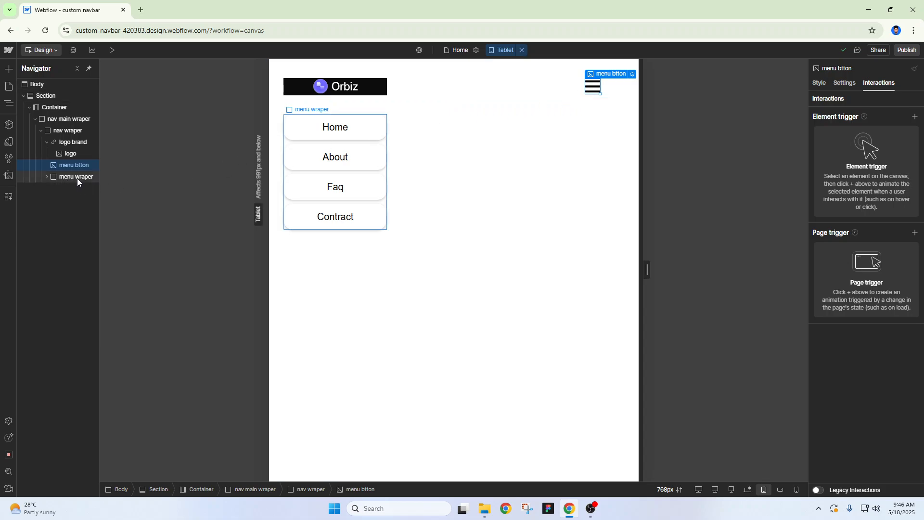
left_click(47, 176)
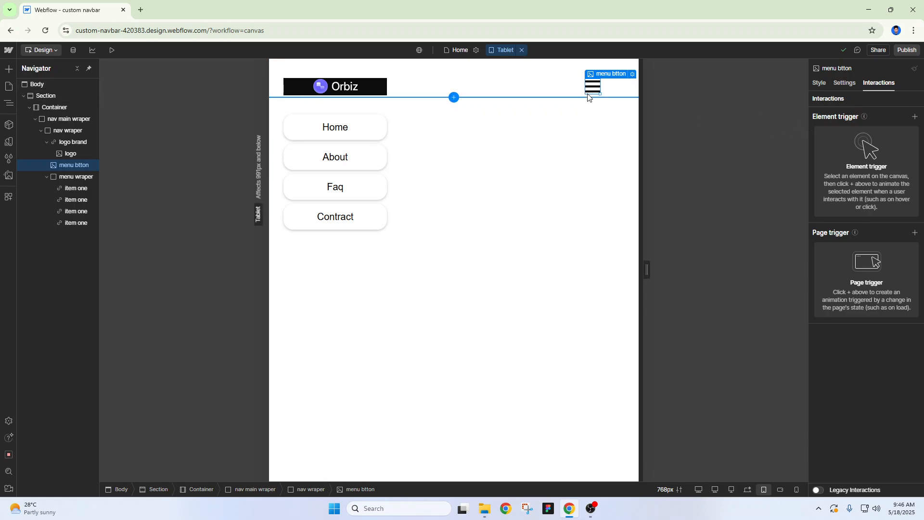
left_click(915, 117)
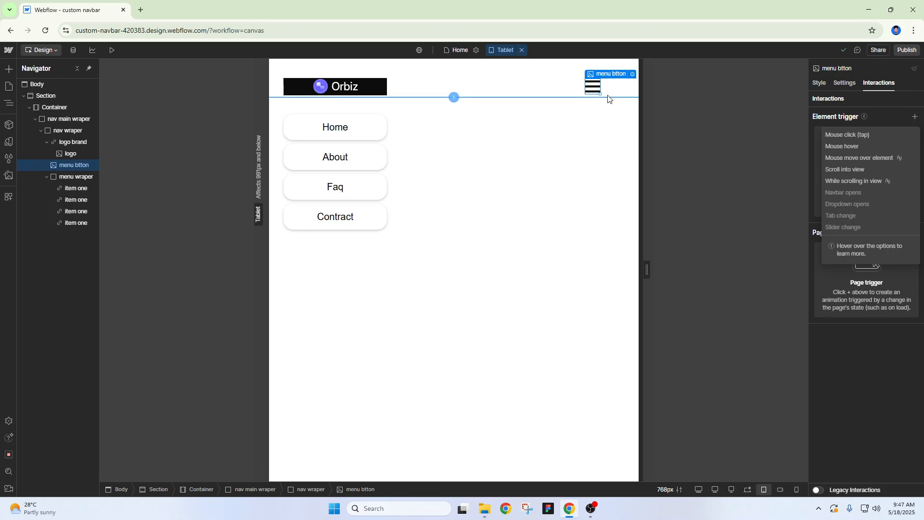
left_click(849, 134)
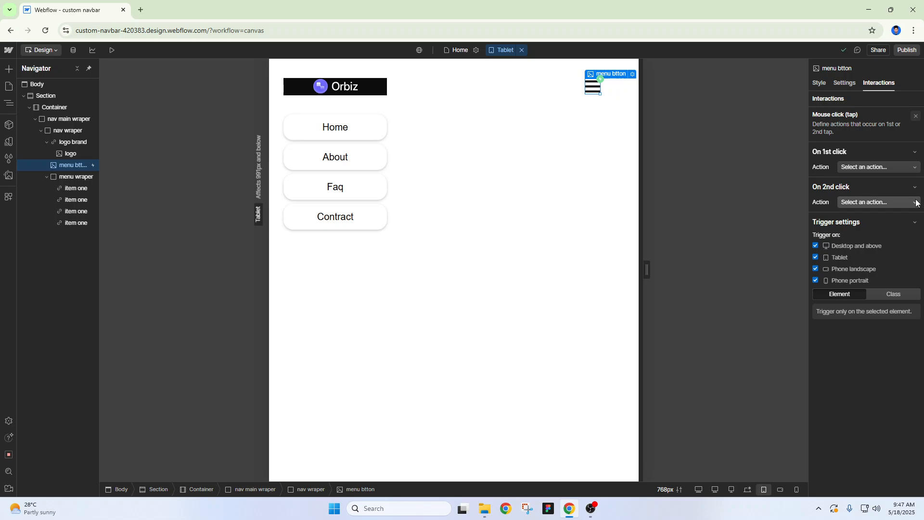
left_click(913, 168)
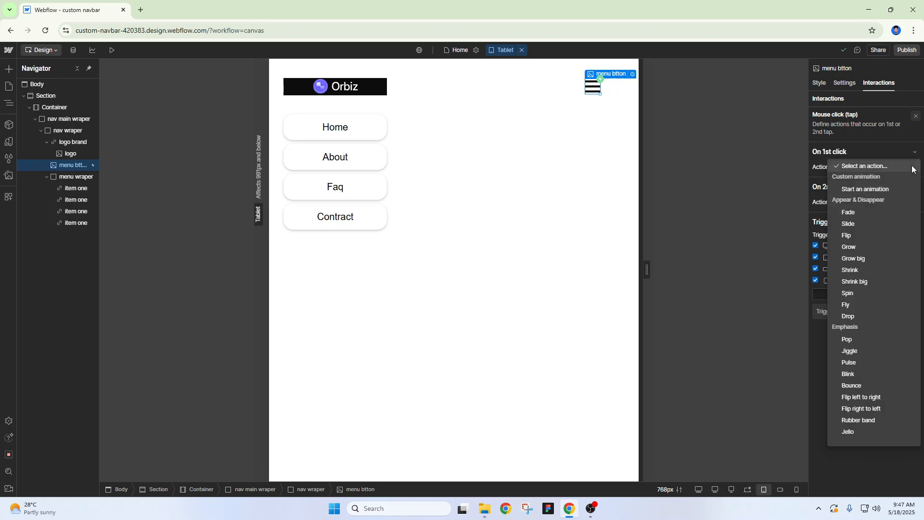
left_click(862, 187)
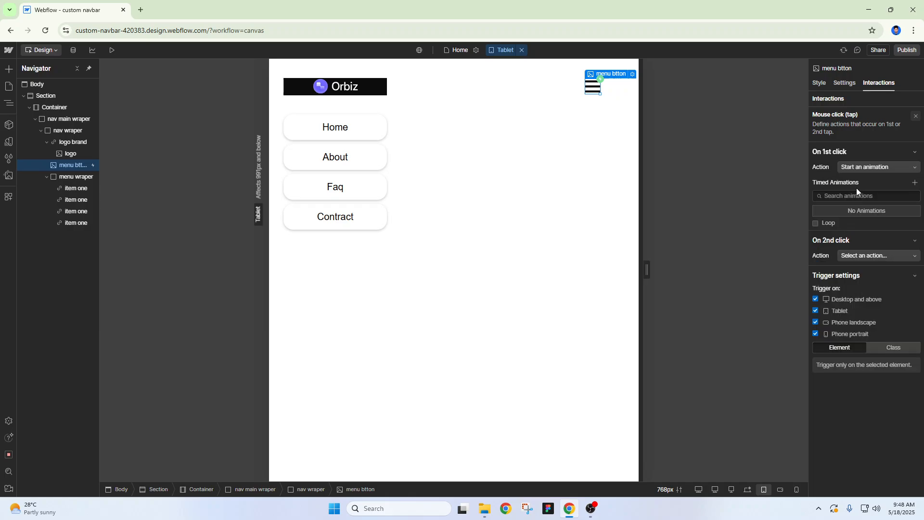
Create a timed animation for the first click and name it "menu open"
left_click(916, 184)
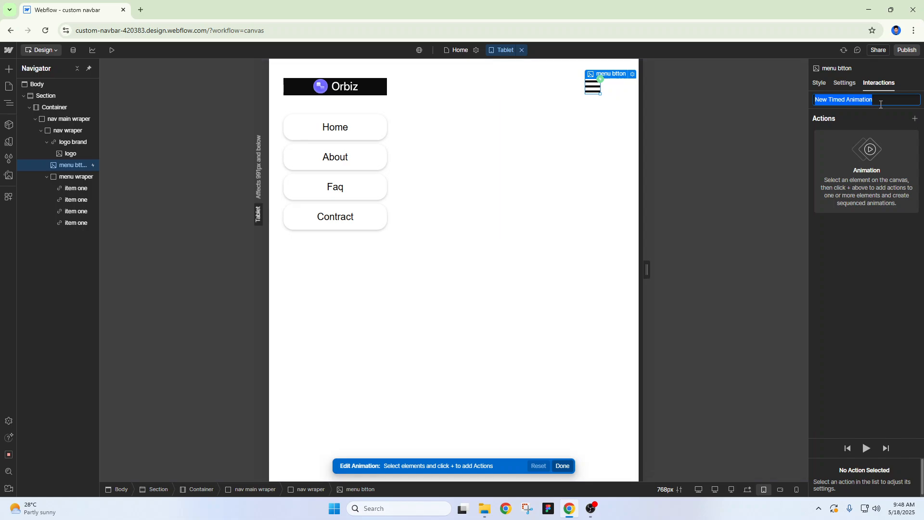
key("BackSpace")
type("m")
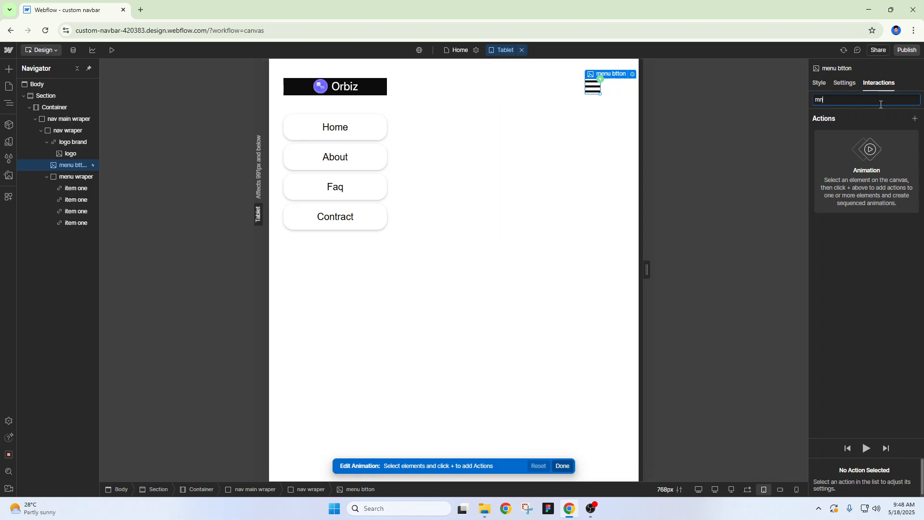
type("enu open")
key("Return")
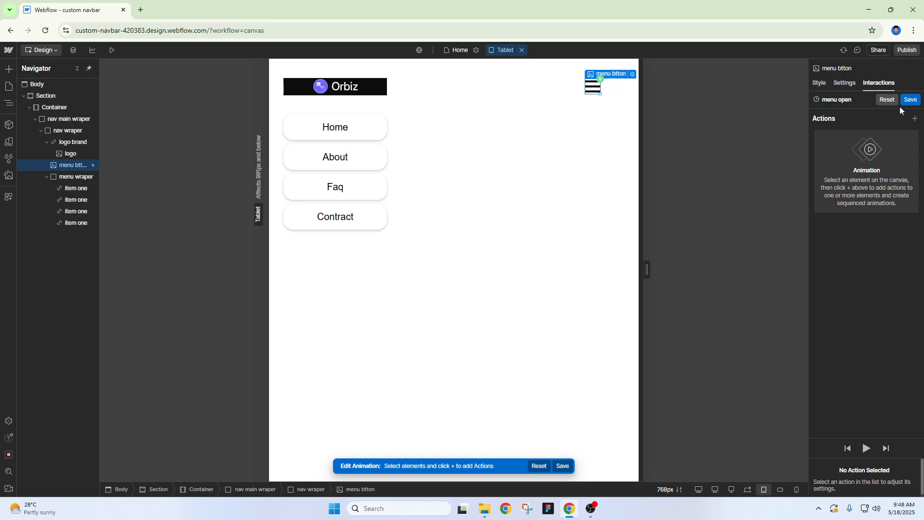
Add a Move action to the menu open animation and change its target to menu wraper
left_click(916, 118)
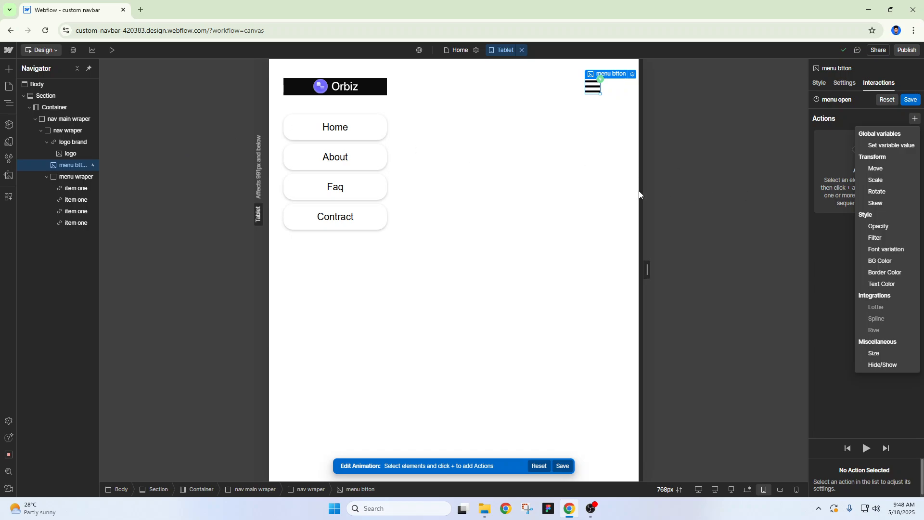
left_click(870, 169)
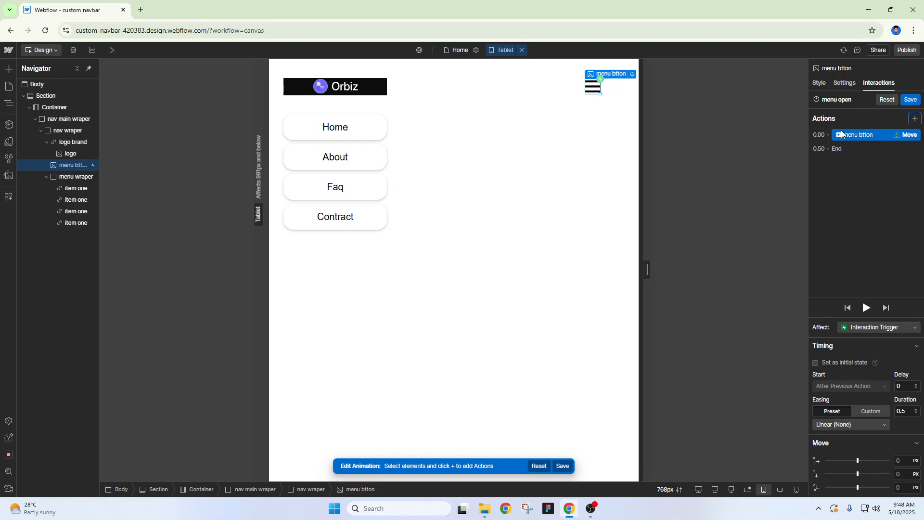
right_click(869, 135)
left_click(868, 159)
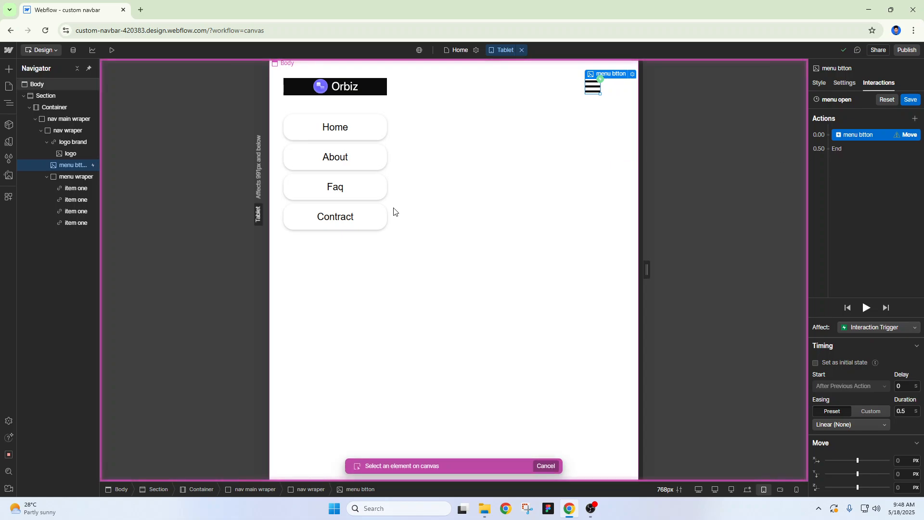
left_click(77, 177)
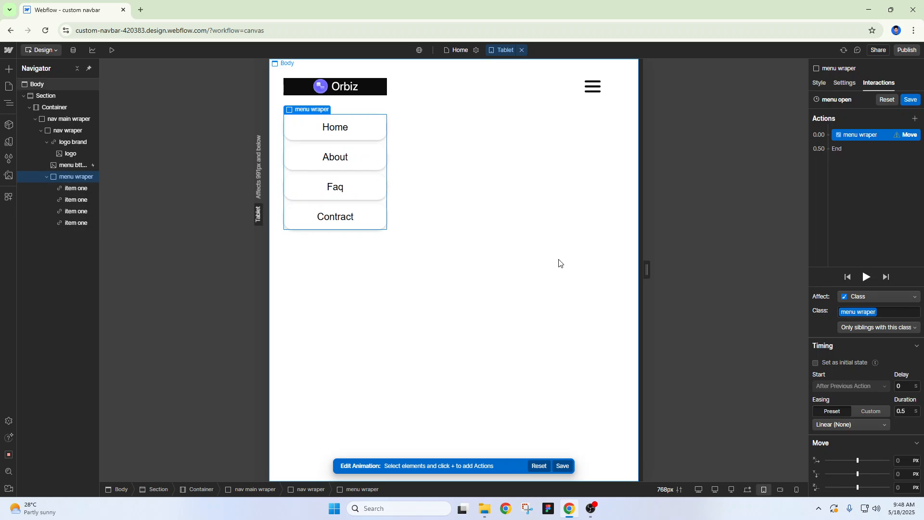
Set the menu wraper's Move action to -600 px on the X axis and make it the initial state
left_click(901, 460)
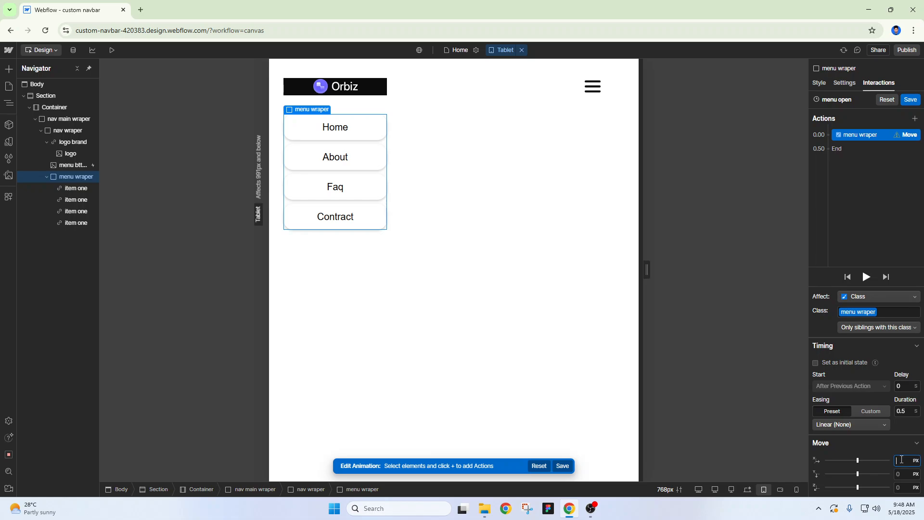
type("-600")
key("Return")
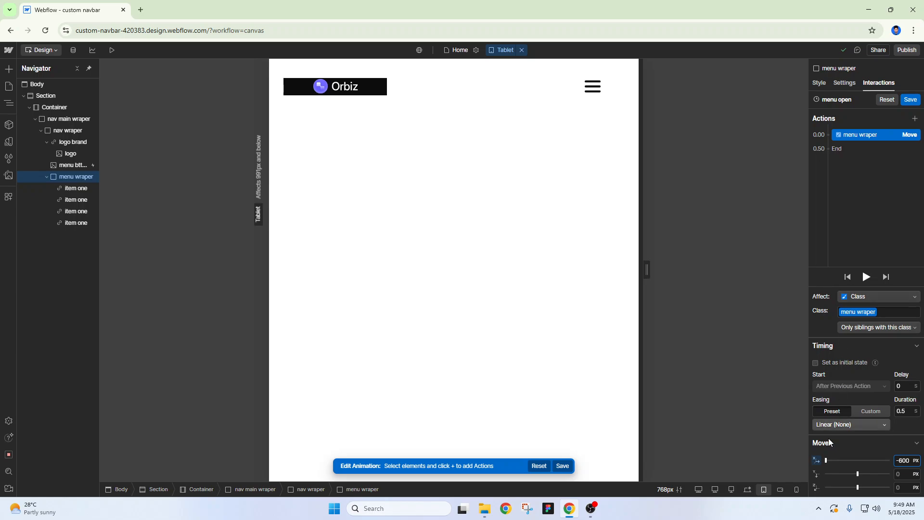
left_click(816, 363)
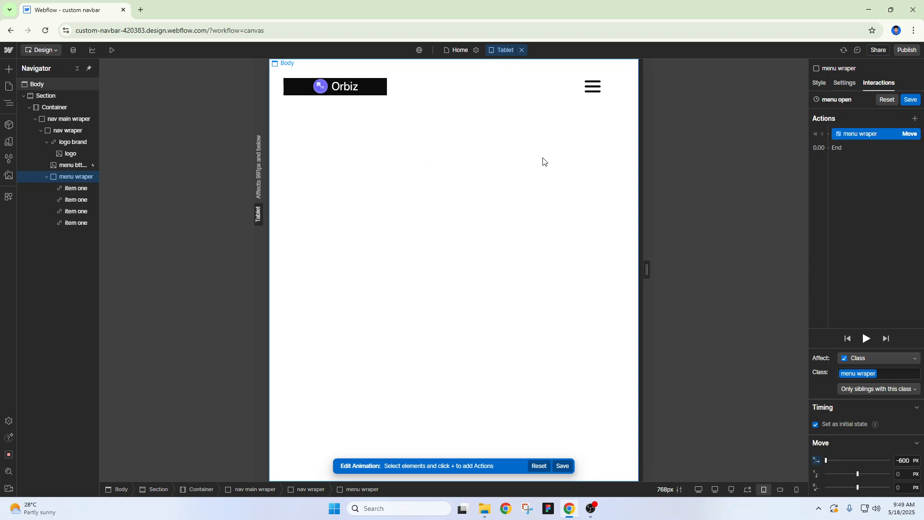
Add a second Move action for menu wraper at 0 px on the X axis and save the menu open animation
left_click(827, 149)
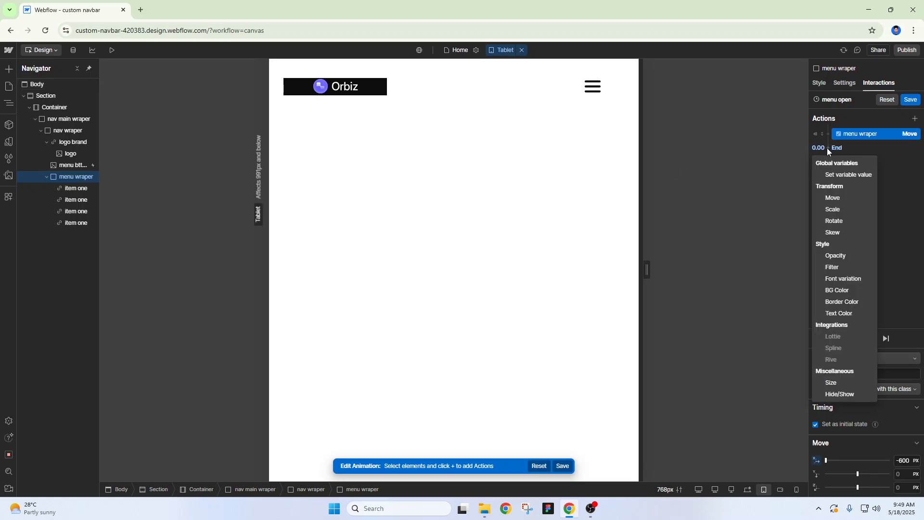
left_click(831, 196)
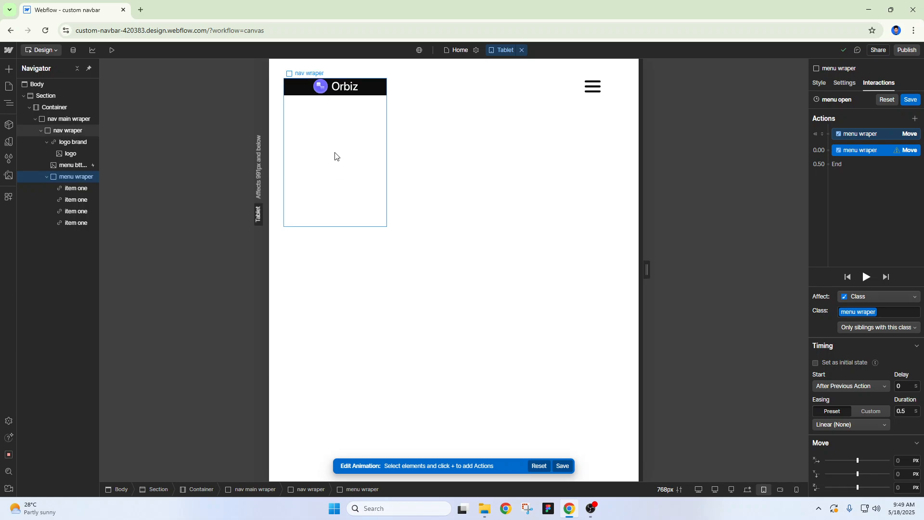
left_click(905, 461)
type("0")
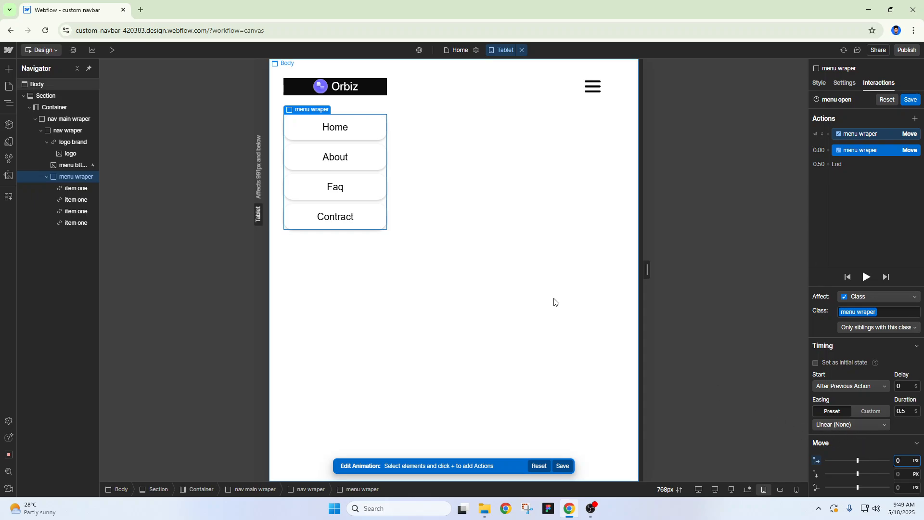
left_click(562, 466)
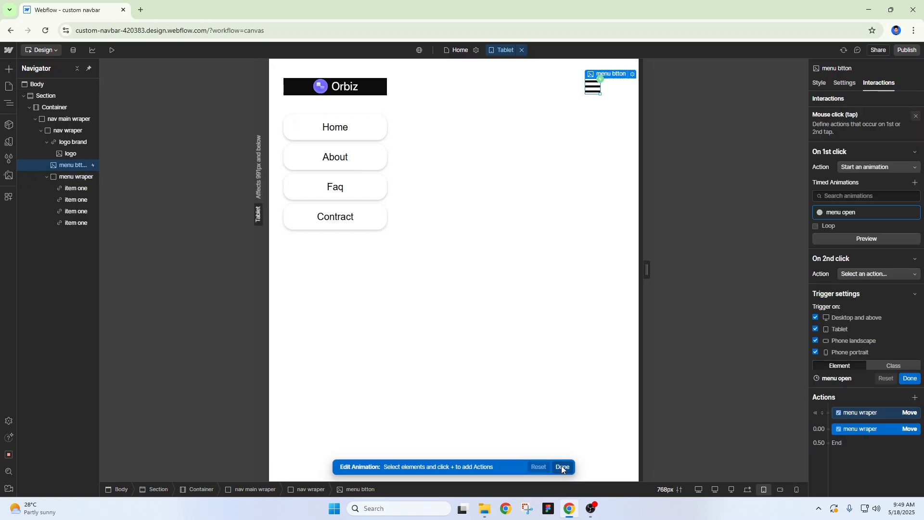
Preview the page, test opening the menu with the hamburger button, and return to the design view
left_click(112, 50)
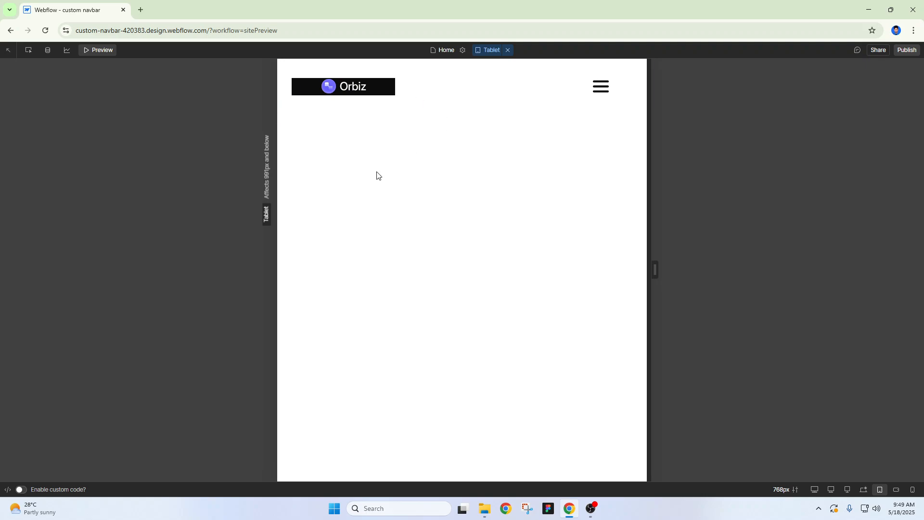
left_click(601, 87)
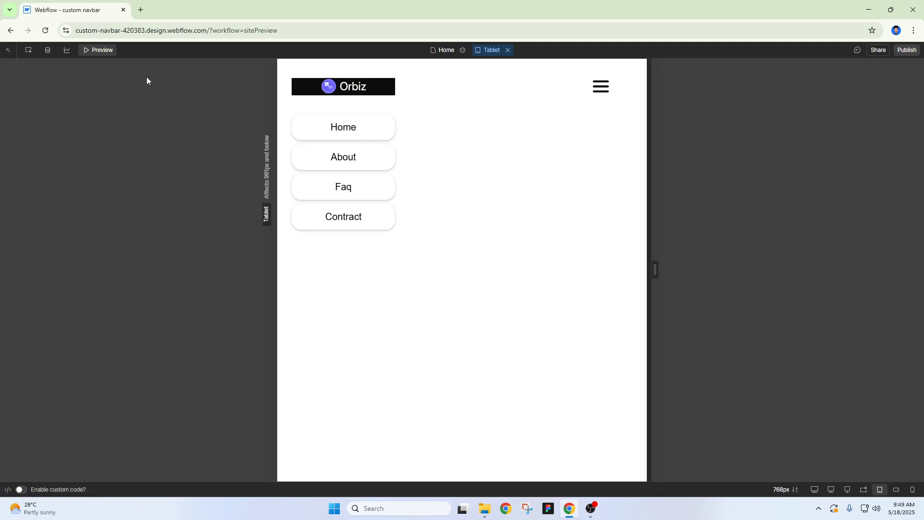
left_click(84, 49)
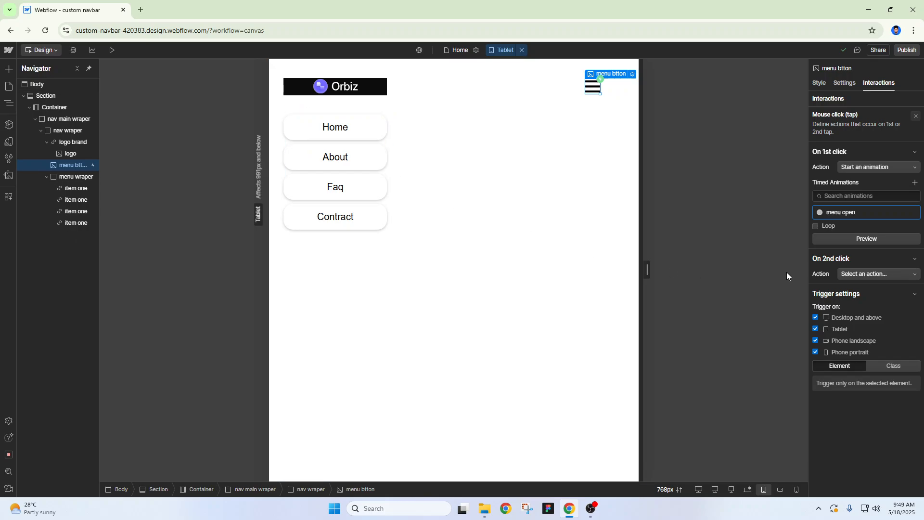
Set the second click to start an animation and create a timed animation for it named "menu close"
left_click(915, 275)
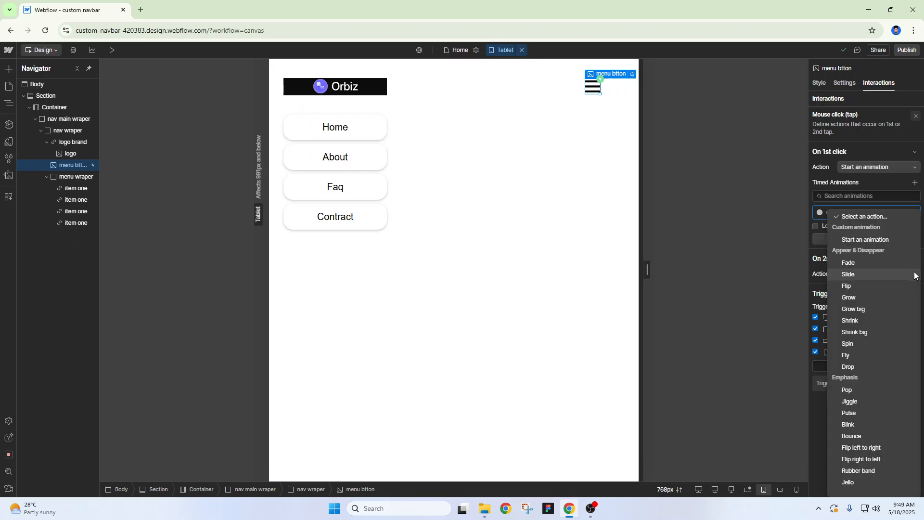
left_click(870, 241)
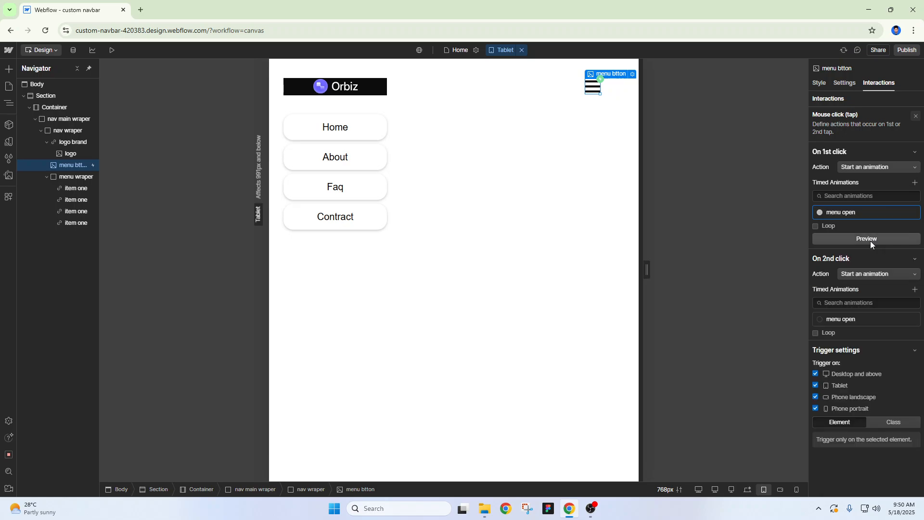
left_click(914, 290)
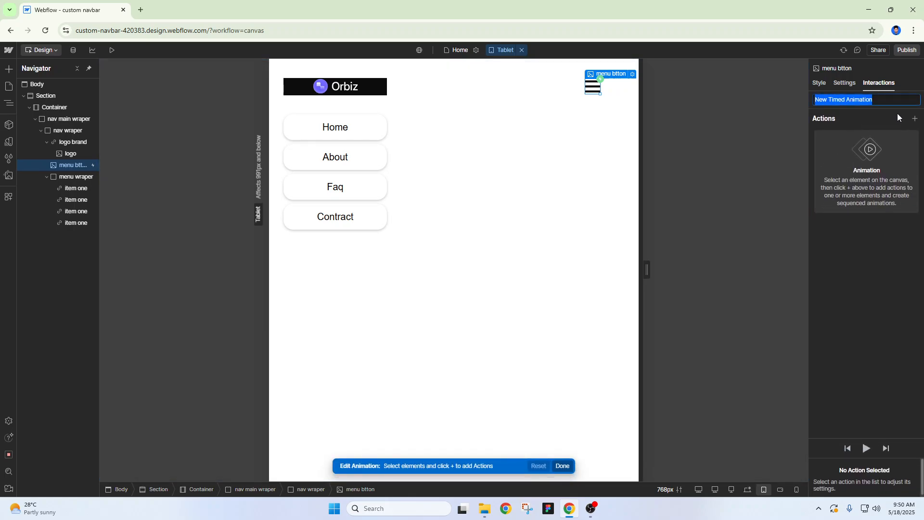
left_click(887, 100)
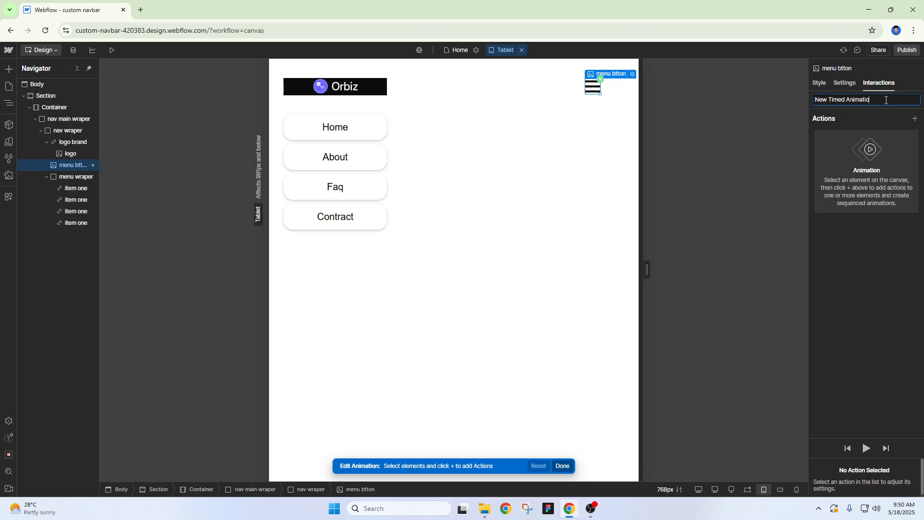
key("BackSpace")
key("BackSpace")
key("BackSpace")
key("BackSpace")
key("BackSpace")
key("BackSpace")
key("BackSpace")
key("BackSpace")
key("BackSpace")
key("BackSpace")
key("BackSpace")
key("BackSpace")
key("BackSpace")
key("BackSpace")
key("BackSpace")
key("BackSpace")
key("BackSpace")
key("BackSpace")
type("menu c")
key("Return")
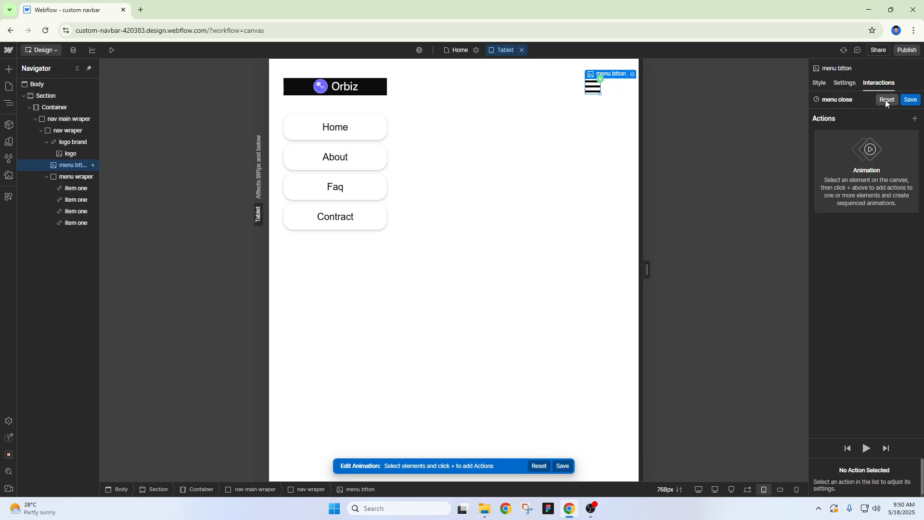
Add a Move action to the menu close animation and change its target to menu wraper
left_click(916, 119)
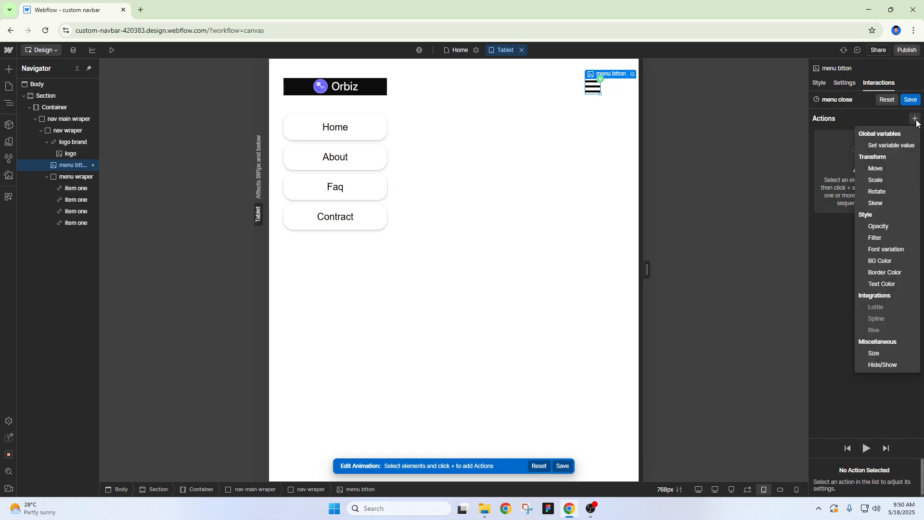
left_click(879, 169)
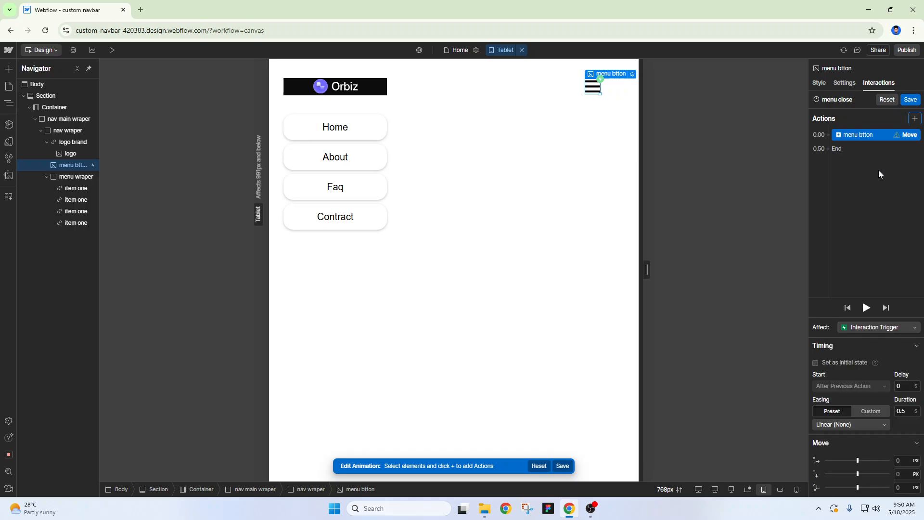
right_click(876, 137)
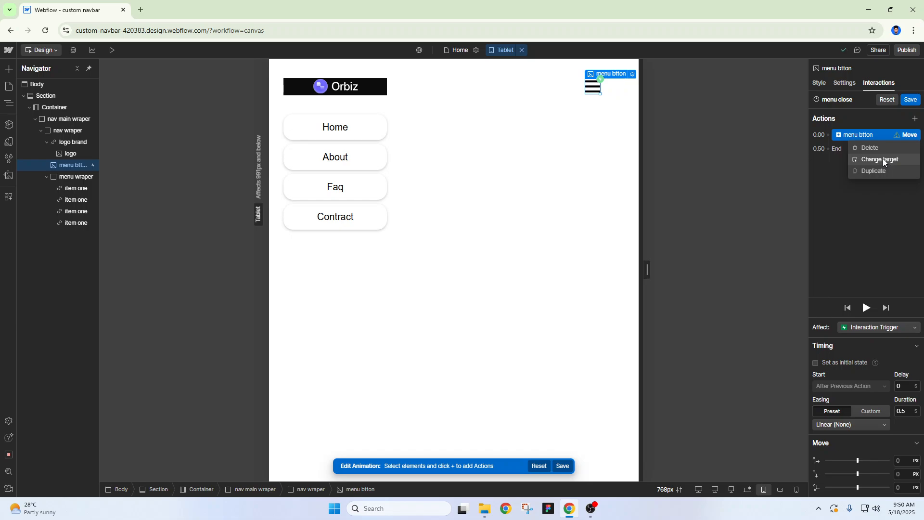
left_click(883, 159)
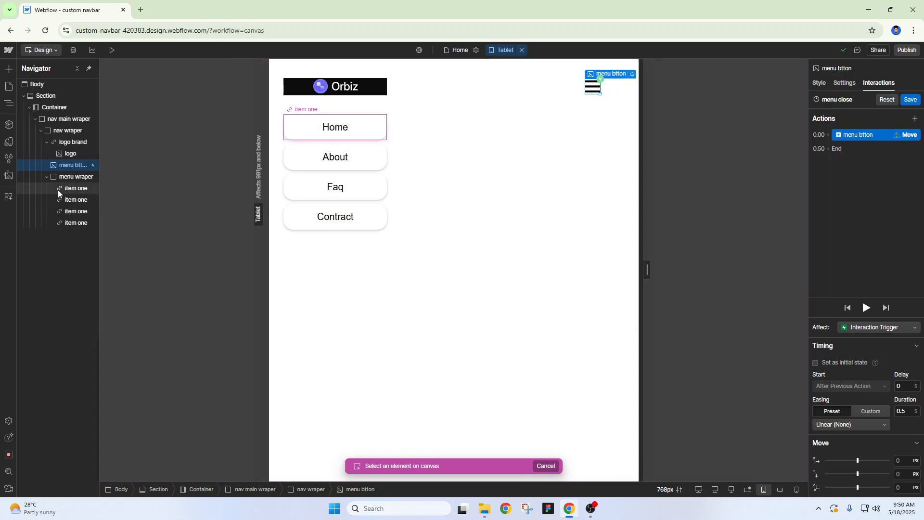
left_click(76, 178)
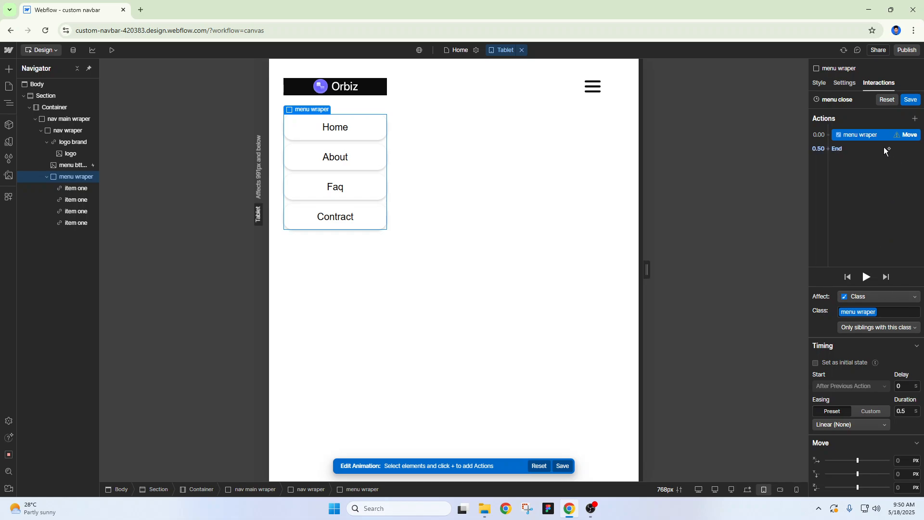
Set the X-axis offset of the menu close animation's Move action and save the animation
left_click(901, 461)
key("Return")
left_click(910, 100)
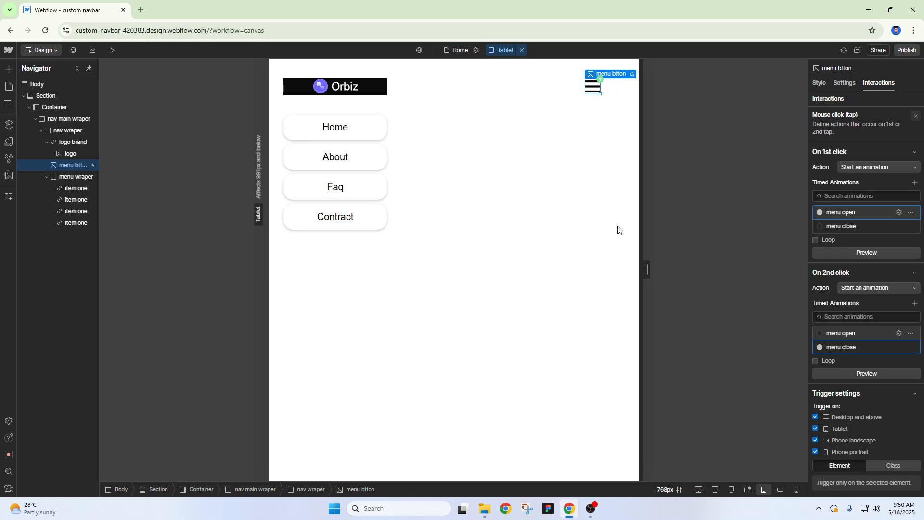
Preview the page at the tablet breakpoint and test opening and closing the menu with the hamburger button
left_click(111, 50)
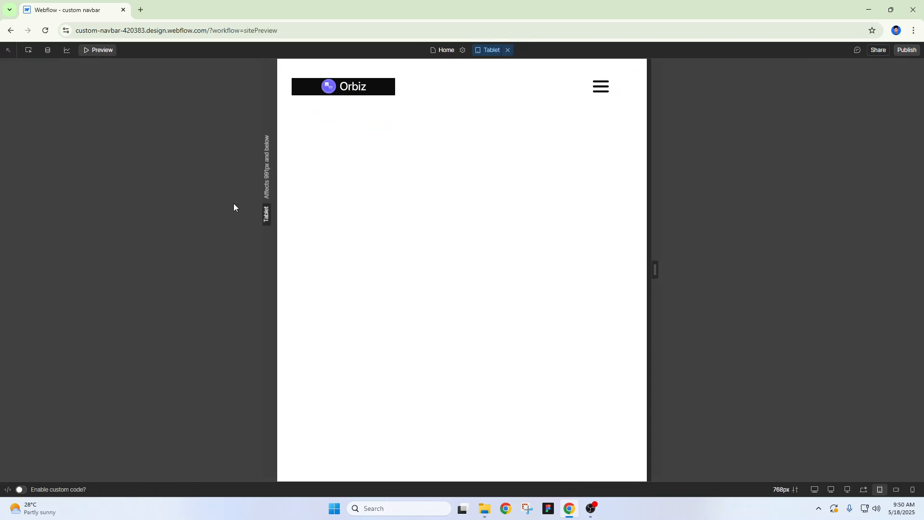
left_click(602, 90)
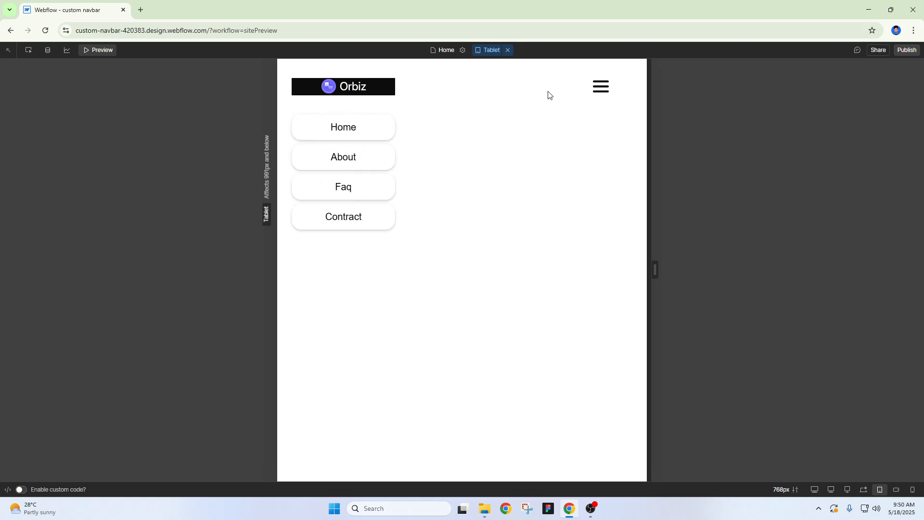
left_click(602, 88)
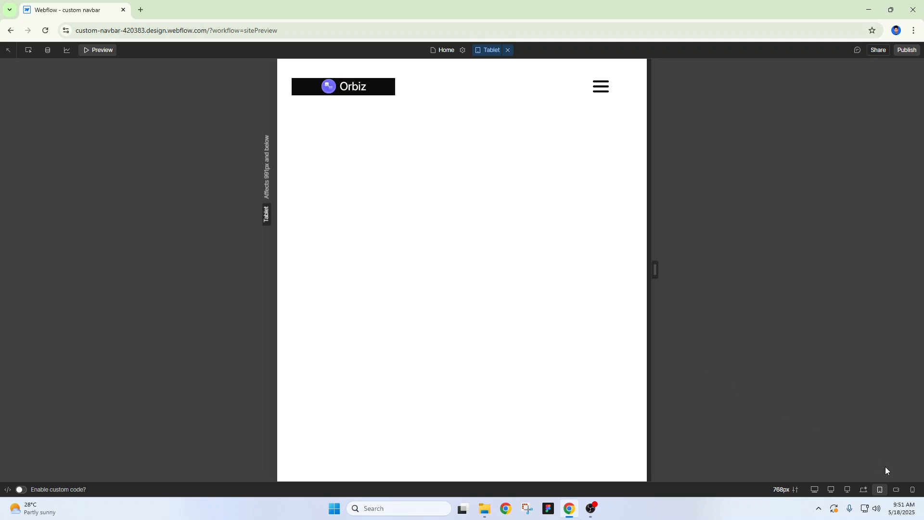
Switch the preview to the mobile landscape breakpoint and test opening and closing the menu there
left_click(896, 490)
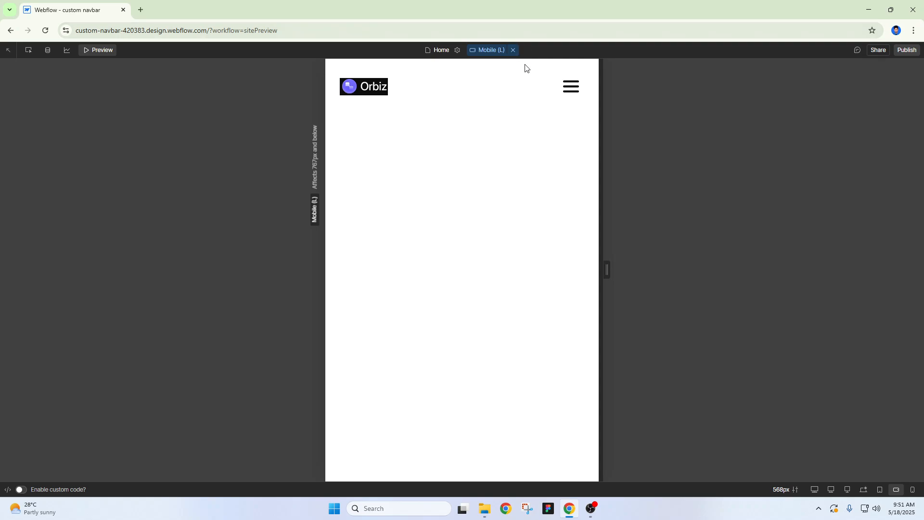
left_click(572, 90)
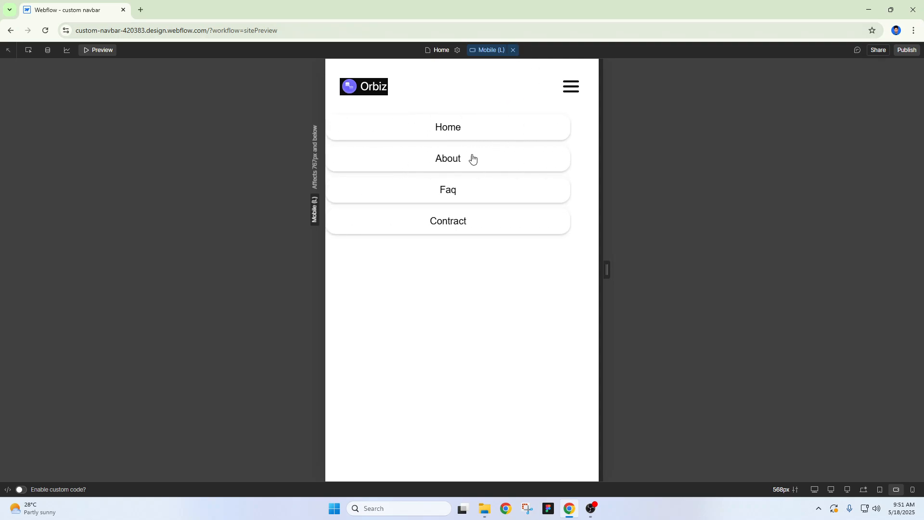
left_click(566, 94)
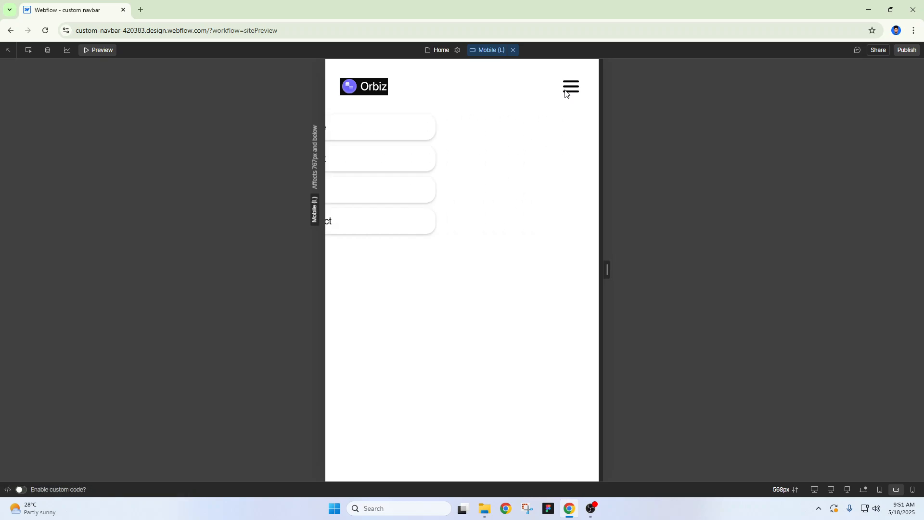
Switch the preview to the mobile portrait breakpoint and test the hamburger button's open and close animations
left_click(914, 490)
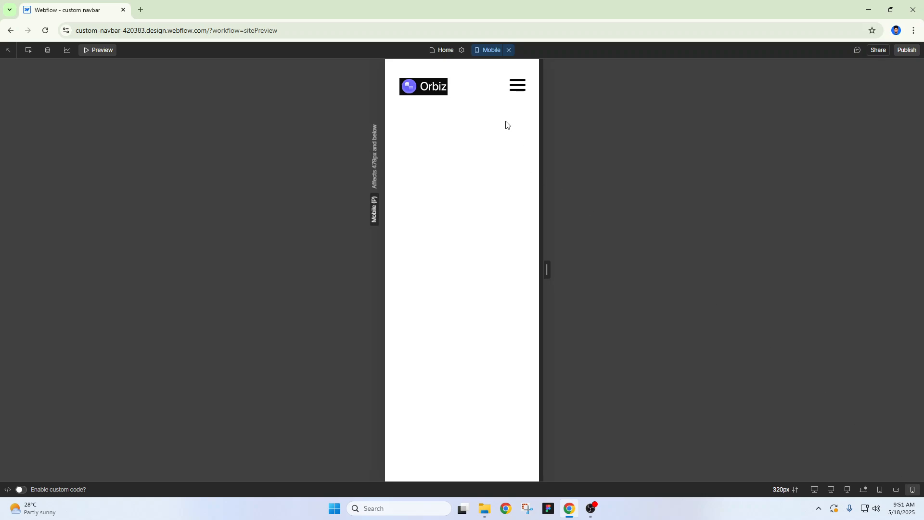
left_click(520, 86)
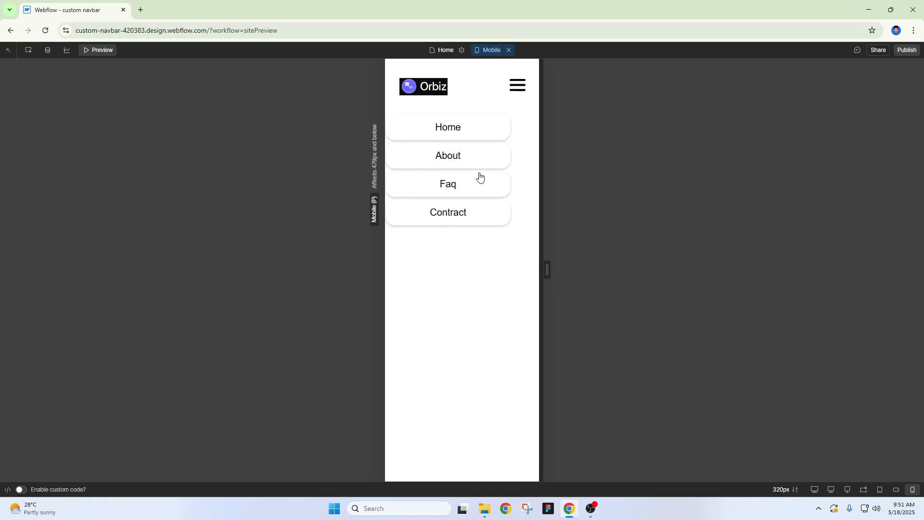
left_click(519, 88)
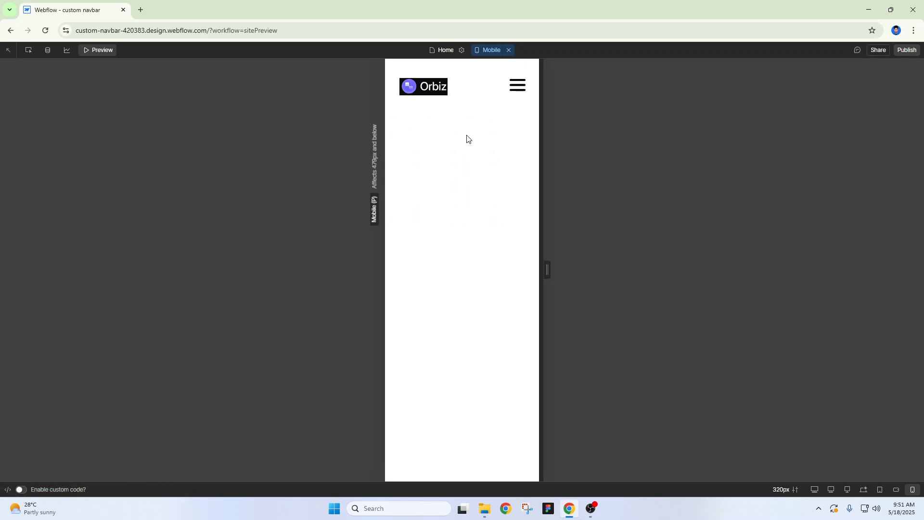
left_click(593, 511)
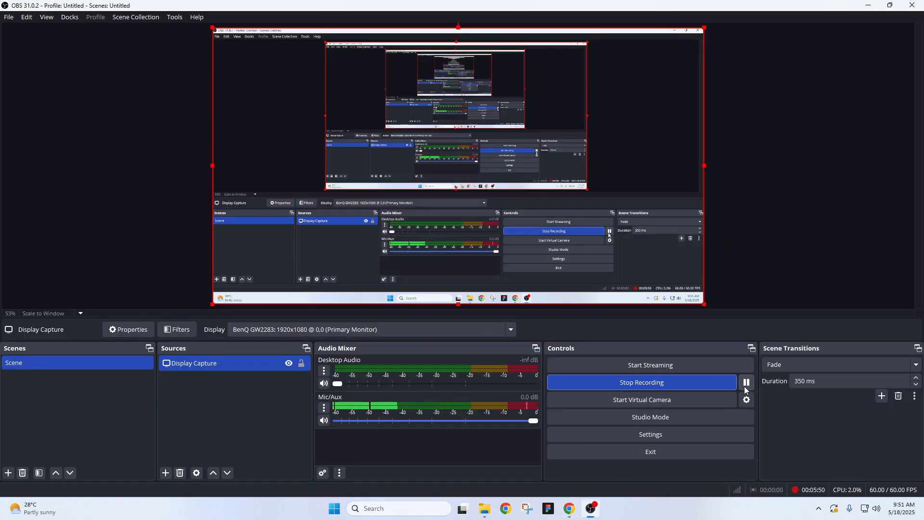